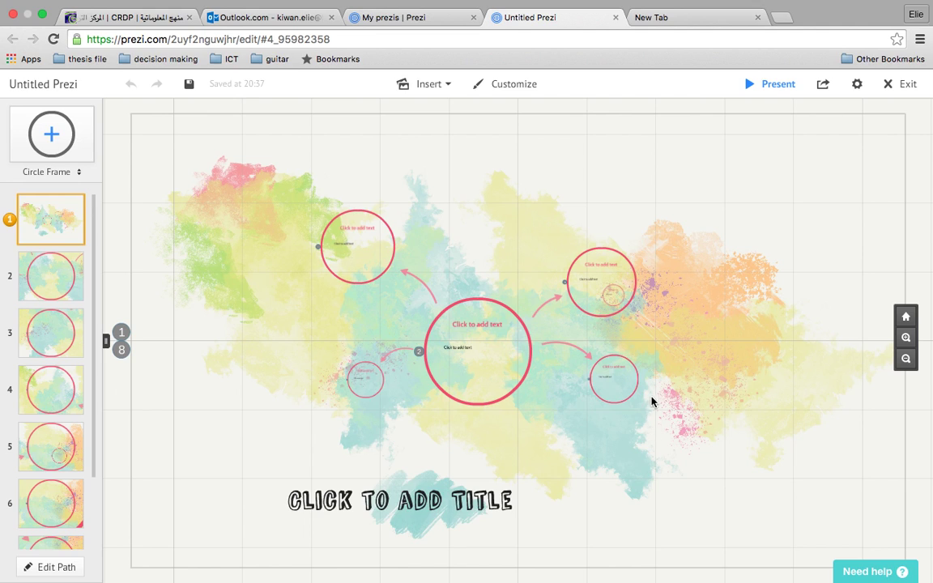
Step through path frames two to five, then back to the overview
{"action": "left_click", "coordinate": [66, 264]}
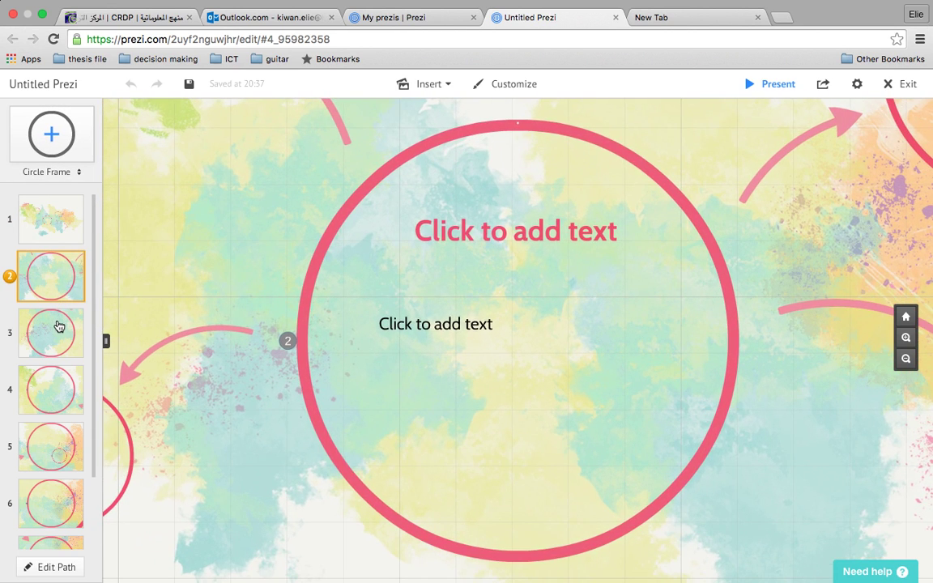
{"action": "left_click", "coordinate": [58, 325]}
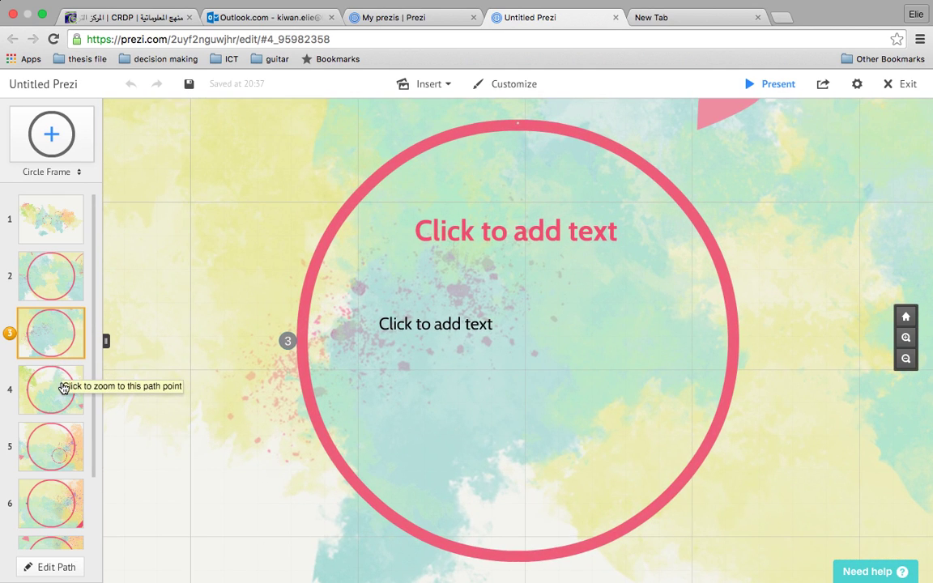
{"action": "left_click", "coordinate": [63, 388]}
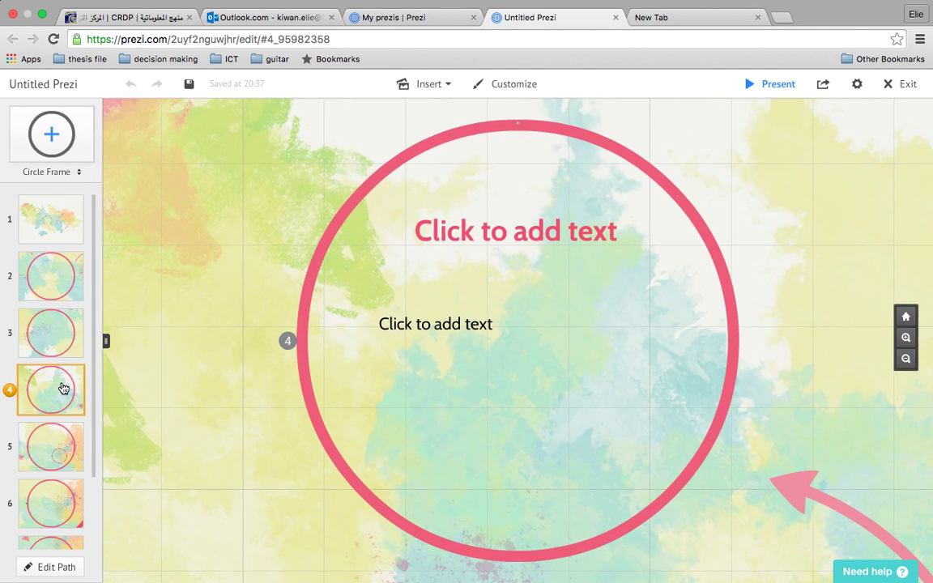
{"action": "left_click", "coordinate": [59, 444]}
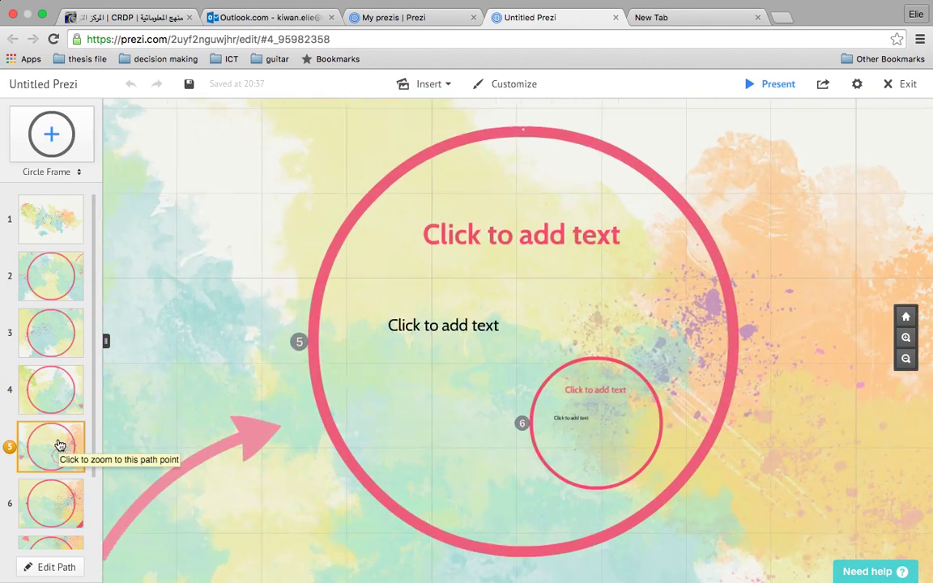
{"action": "key", "text": "Left"}
{"action": "key", "text": "Left"}
{"action": "key", "text": "Left"}
{"action": "key", "text": "Left"}
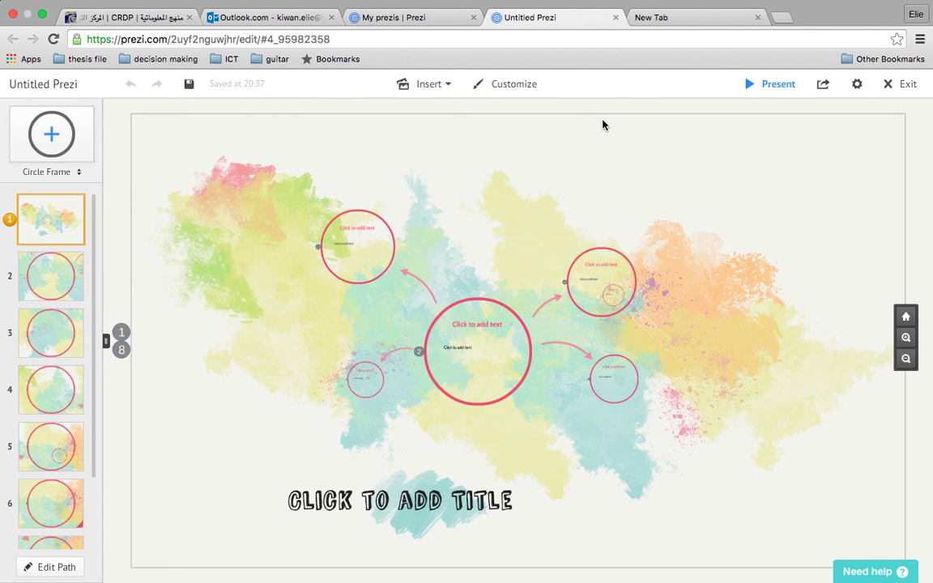
Dismiss the Insert menu unused and bring up the Customize panel's theme options
{"action": "left_click", "coordinate": [443, 93]}
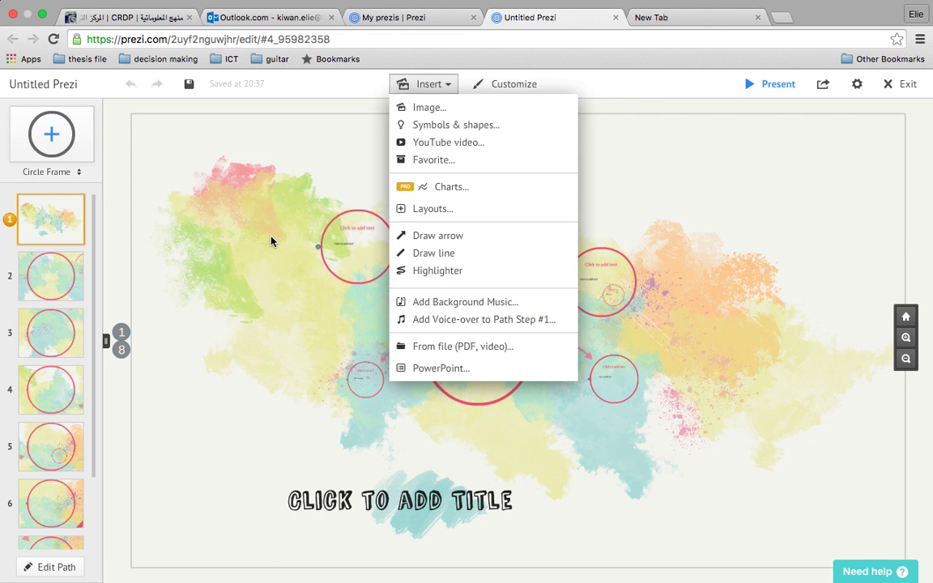
{"action": "left_click", "coordinate": [217, 135]}
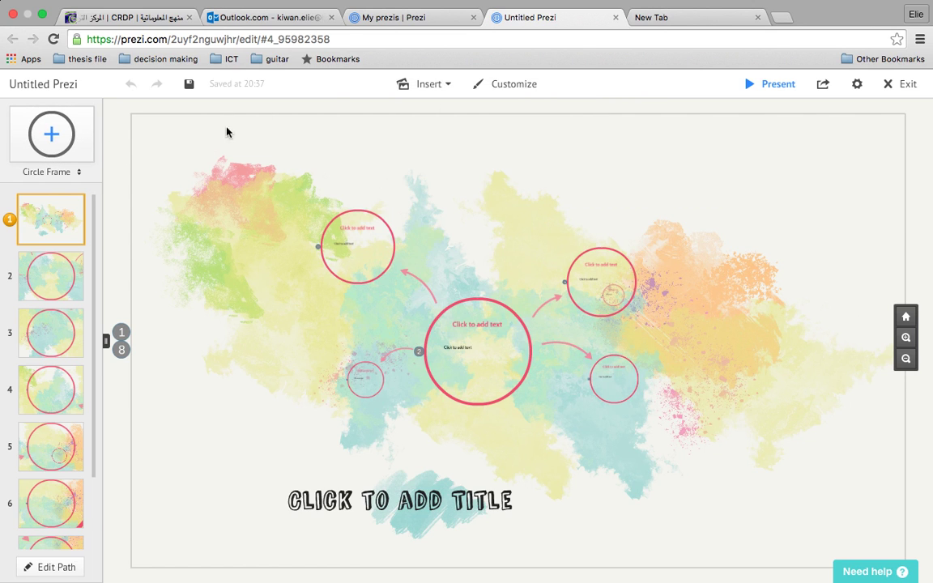
{"action": "left_click", "coordinate": [512, 88]}
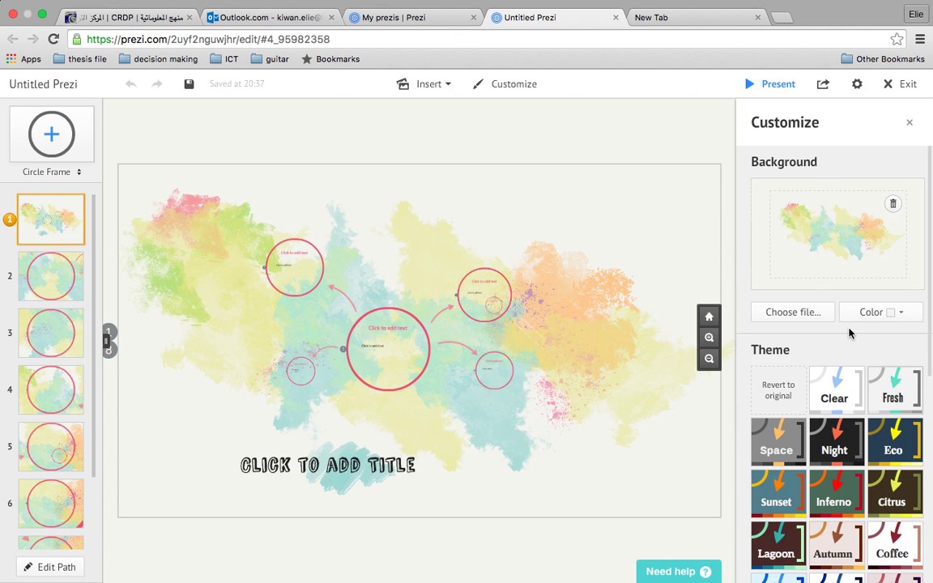
{"action": "scroll", "coordinate": [849, 330], "scroll_direction": "down", "scroll_amount": 5}
{"action": "scroll", "coordinate": [844, 356], "scroll_direction": "up", "scroll_amount": 5}
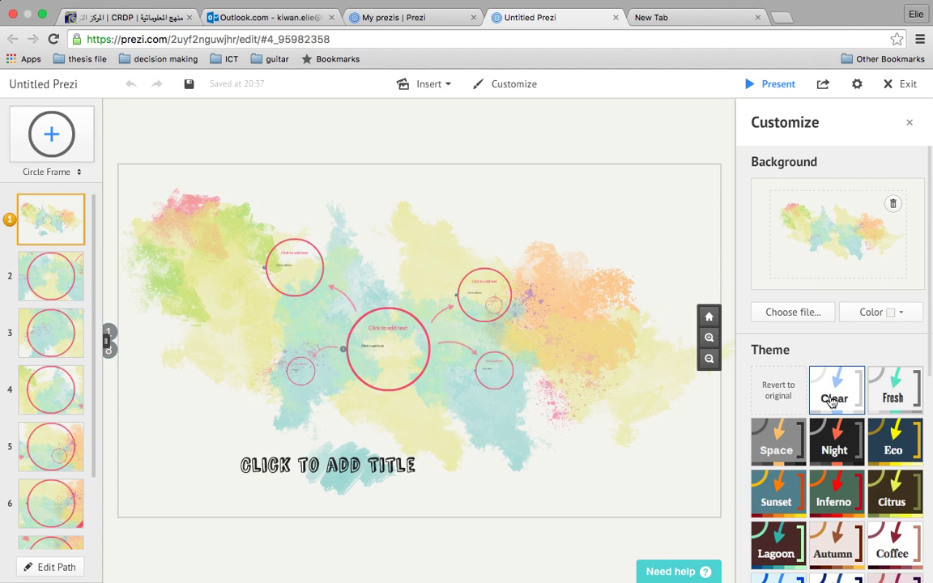
{"action": "scroll", "coordinate": [838, 368], "scroll_direction": "down", "scroll_amount": 5}
{"action": "scroll", "coordinate": [834, 373], "scroll_direction": "up", "scroll_amount": 8}
Apply the Clear theme and a near-white background, after trying green and grey, then exit Customize
{"action": "left_click", "coordinate": [833, 382]}
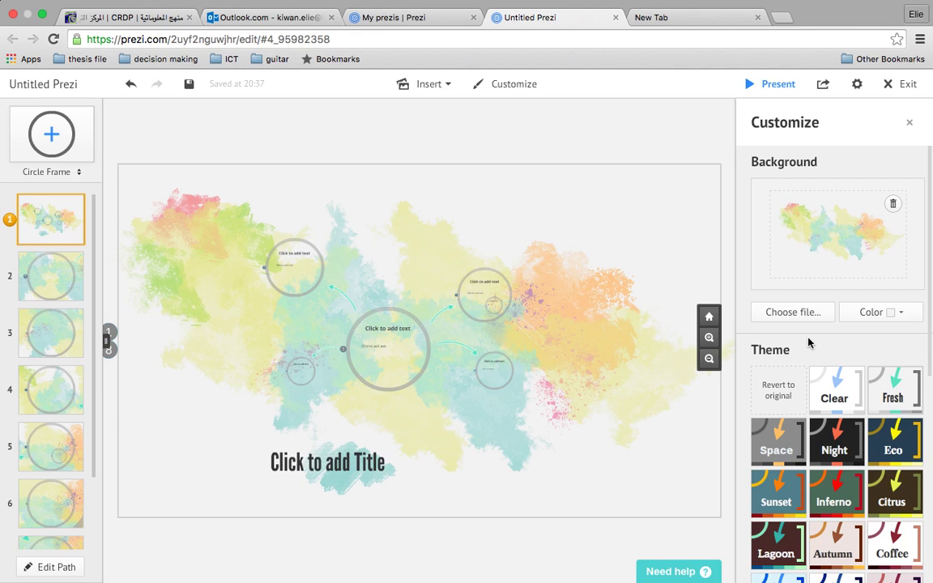
{"action": "left_click", "coordinate": [864, 313]}
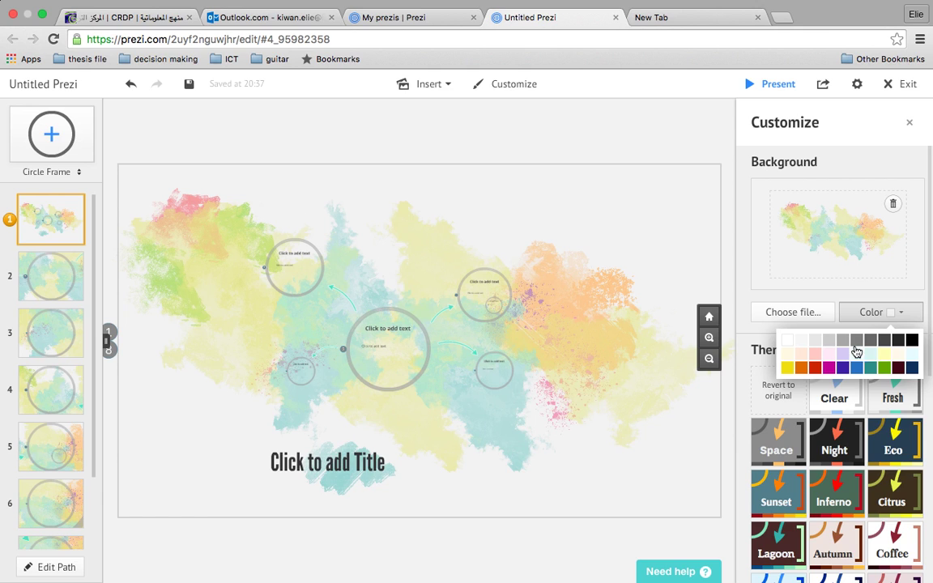
{"action": "left_click", "coordinate": [884, 368]}
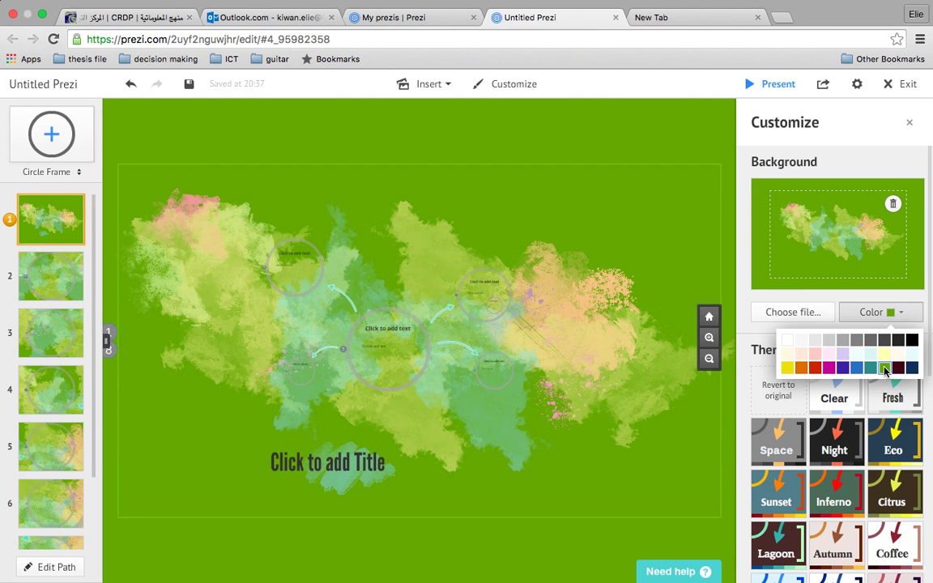
{"action": "left_click", "coordinate": [842, 369]}
{"action": "left_click", "coordinate": [828, 340]}
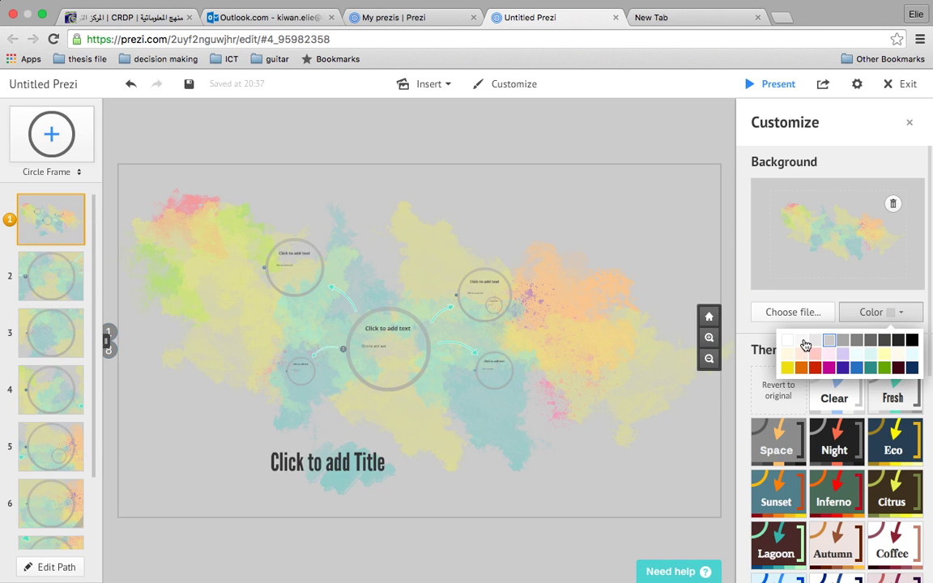
{"action": "left_click", "coordinate": [801, 341]}
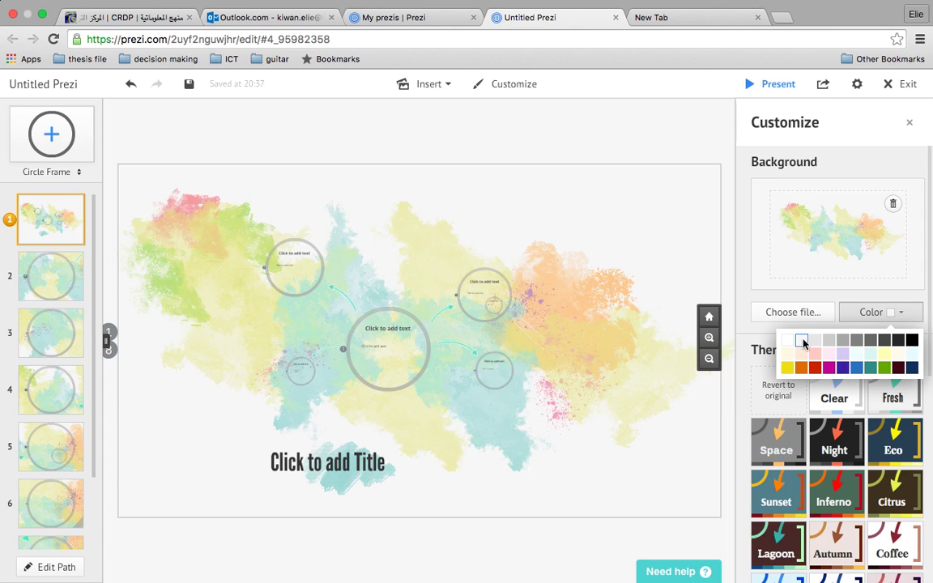
{"action": "left_click", "coordinate": [912, 126]}
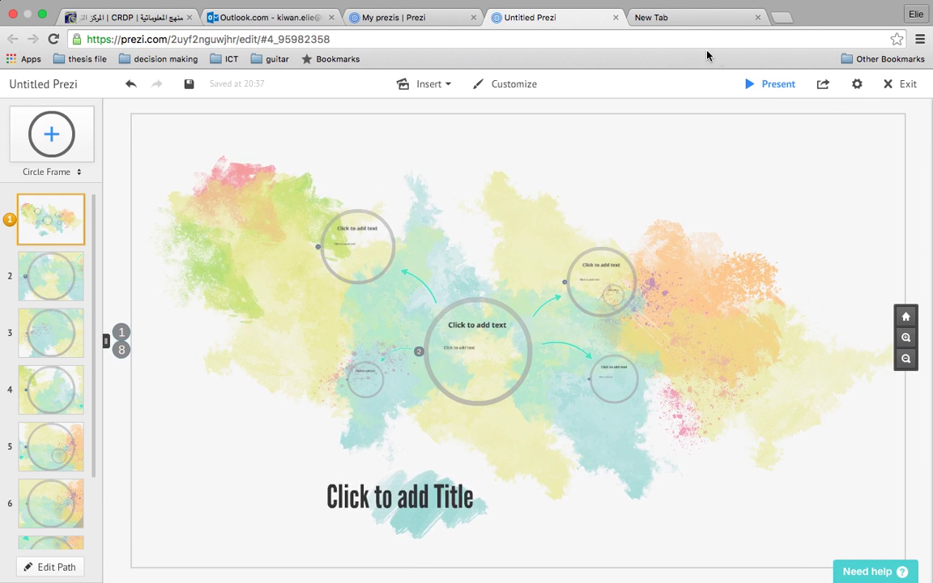
Insert the image autism AI.jpg onto the canvas
{"action": "left_click", "coordinate": [442, 86]}
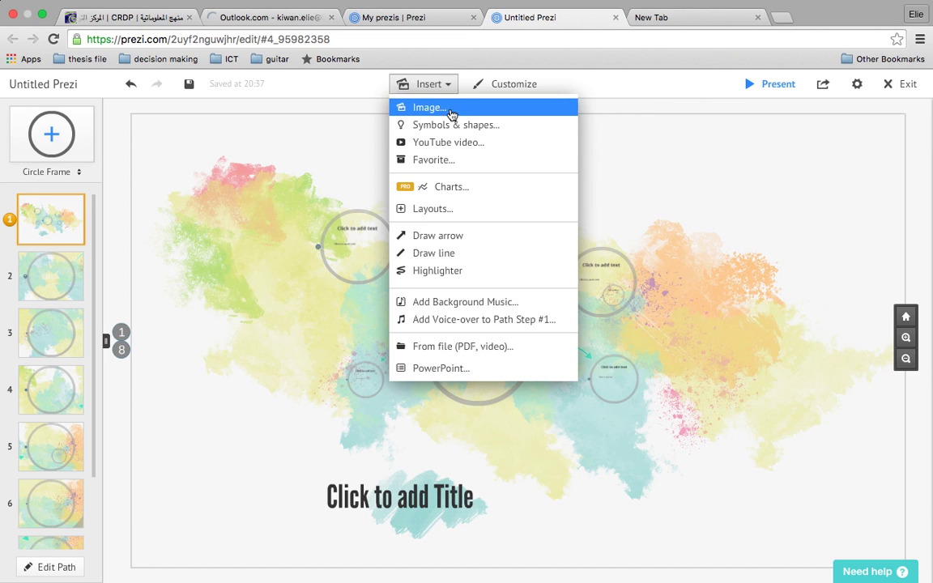
{"action": "left_click", "coordinate": [449, 114]}
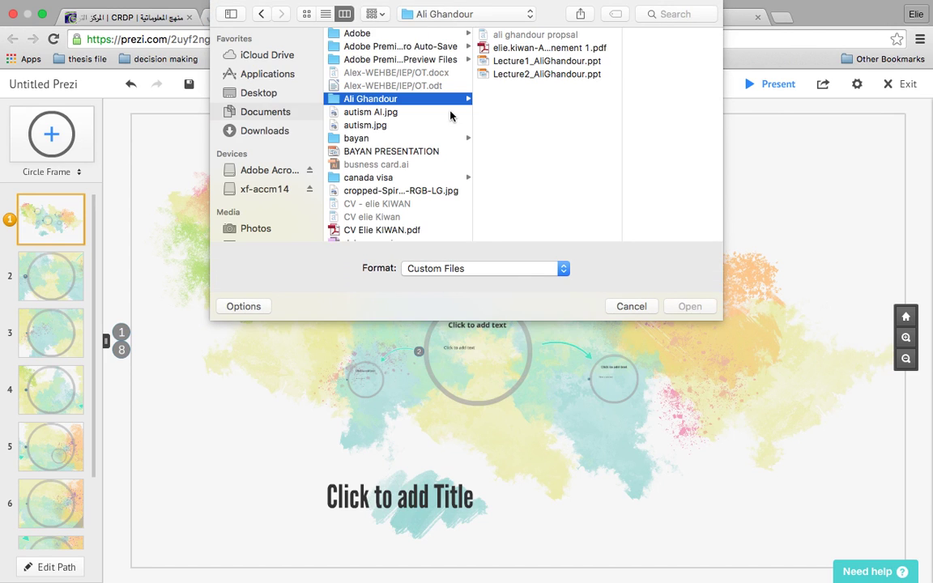
{"action": "left_click", "coordinate": [380, 112]}
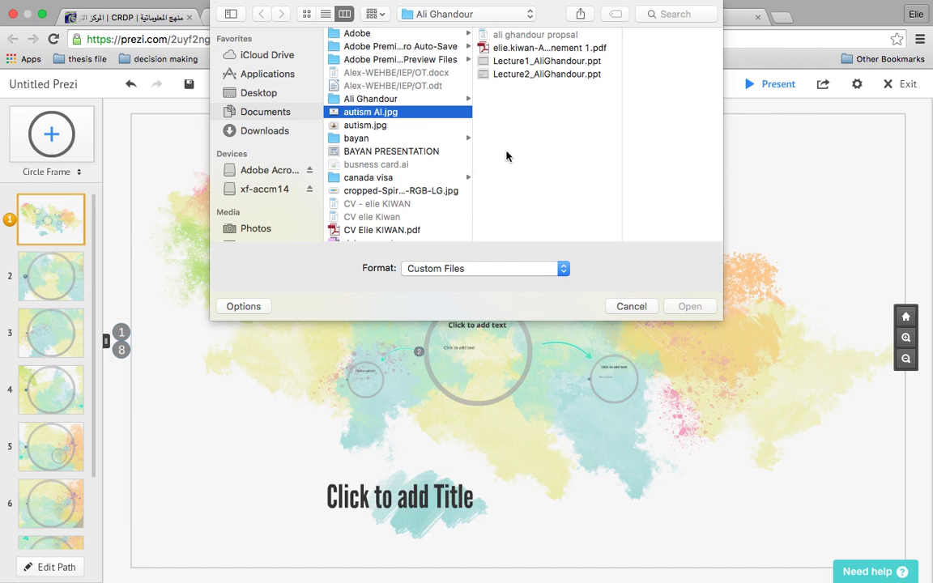
{"action": "left_click", "coordinate": [688, 306]}
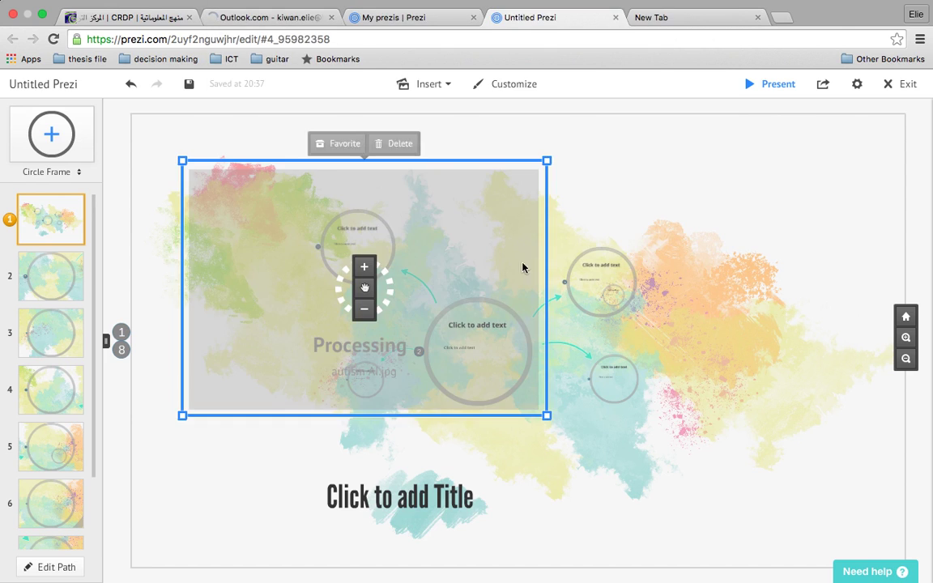
Shrink the logo and position it above the central circle
{"action": "left_click", "coordinate": [547, 418]}
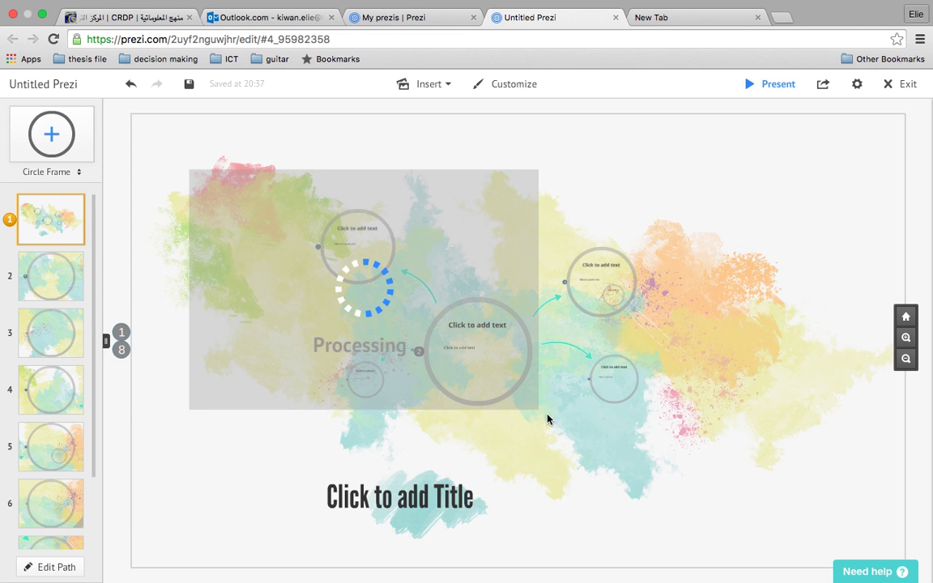
{"action": "left_click_drag", "start_coordinate": [547, 417], "coordinate": [437, 343]}
{"action": "left_click_drag", "start_coordinate": [365, 270], "coordinate": [502, 252]}
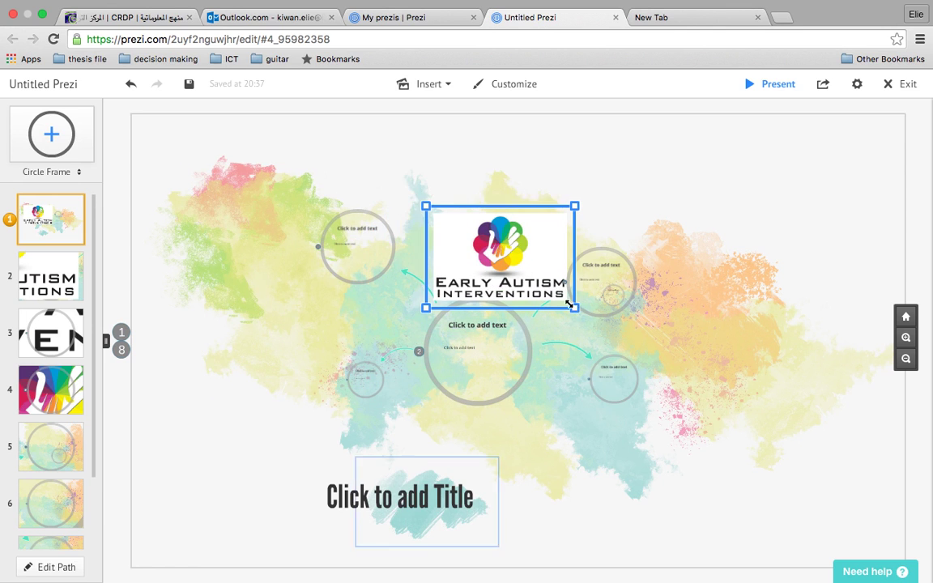
{"action": "left_click_drag", "start_coordinate": [569, 304], "coordinate": [548, 296]}
Show the Symbols & shapes Styles panel from the Insert menu
{"action": "left_click", "coordinate": [445, 93]}
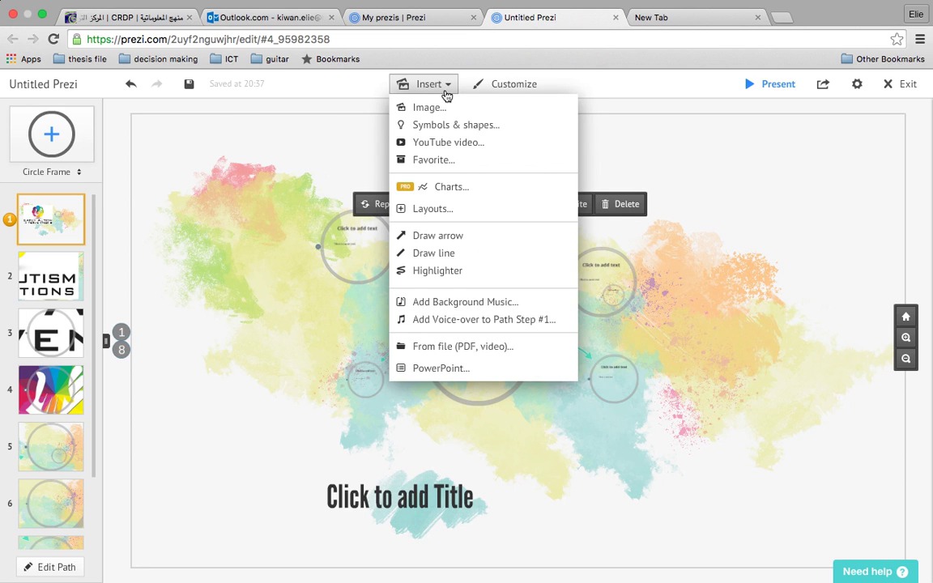
{"action": "left_click", "coordinate": [447, 126]}
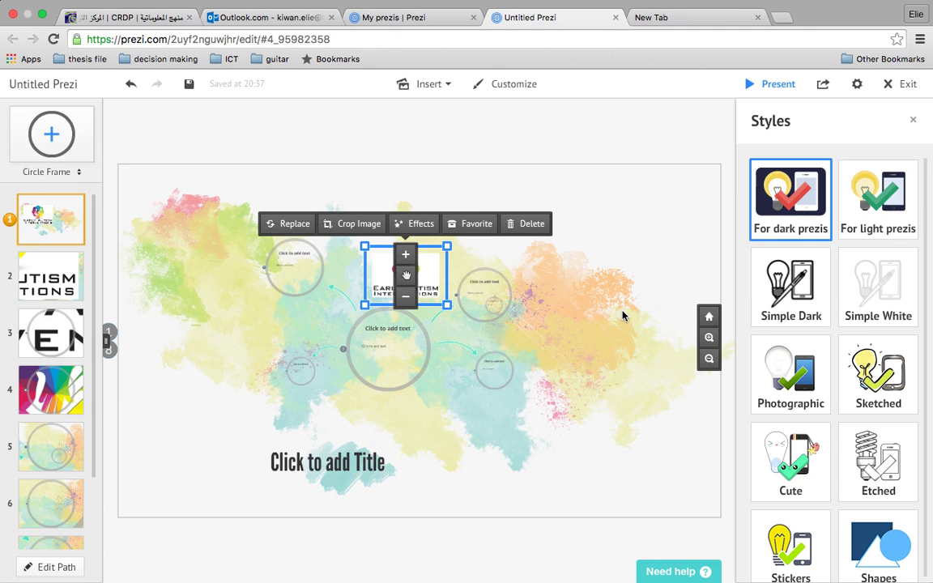
Open the 'For light prezis' symbol set and scroll down to the vehicle icons
{"action": "left_click", "coordinate": [865, 219]}
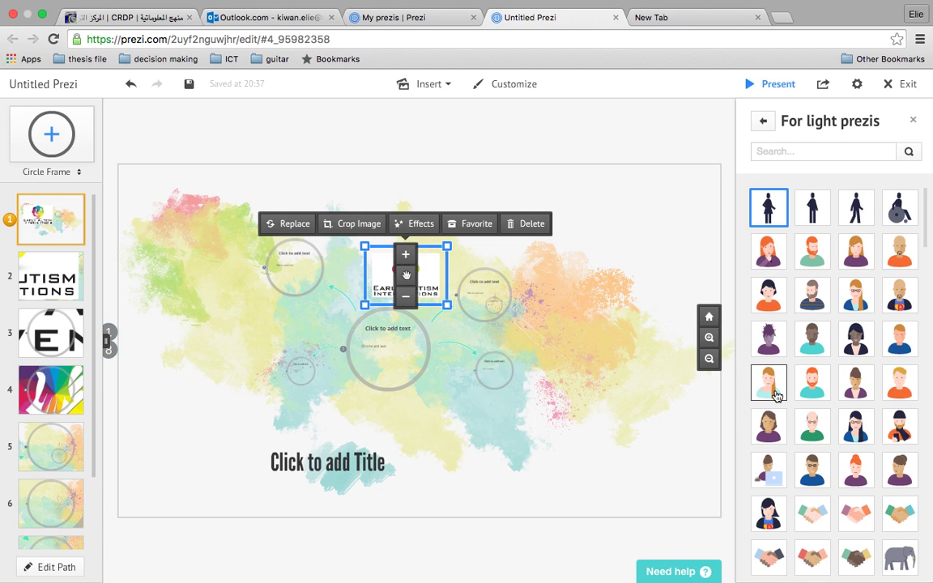
{"action": "scroll", "coordinate": [775, 393], "scroll_direction": "down", "scroll_amount": 10}
{"action": "scroll", "coordinate": [774, 394], "scroll_direction": "up", "scroll_amount": 5}
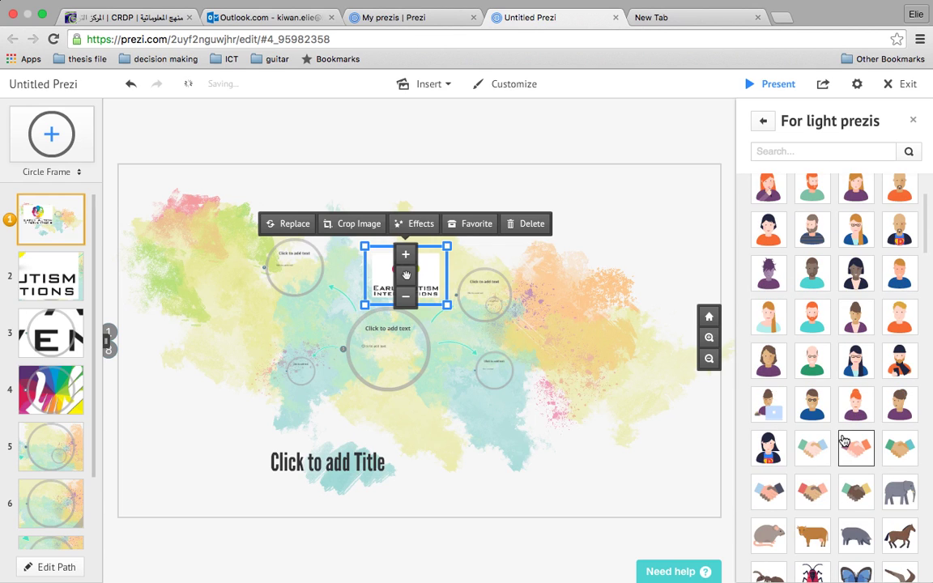
{"action": "scroll", "coordinate": [844, 441], "scroll_direction": "down", "scroll_amount": 5}
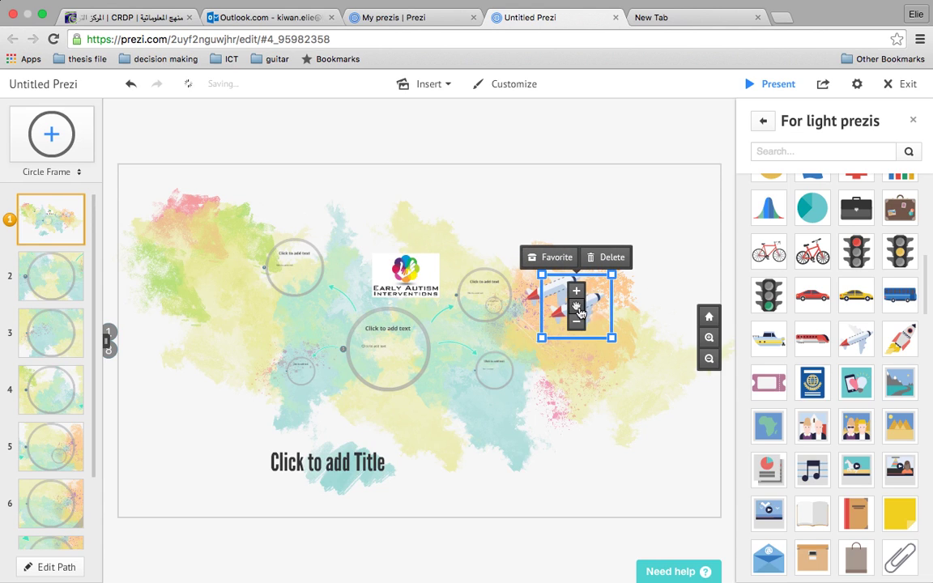
Resize the airplane icon and place it at the splash's upper-left corner beside the top-left circle
{"action": "left_click_drag", "start_coordinate": [534, 380], "coordinate": [361, 507]}
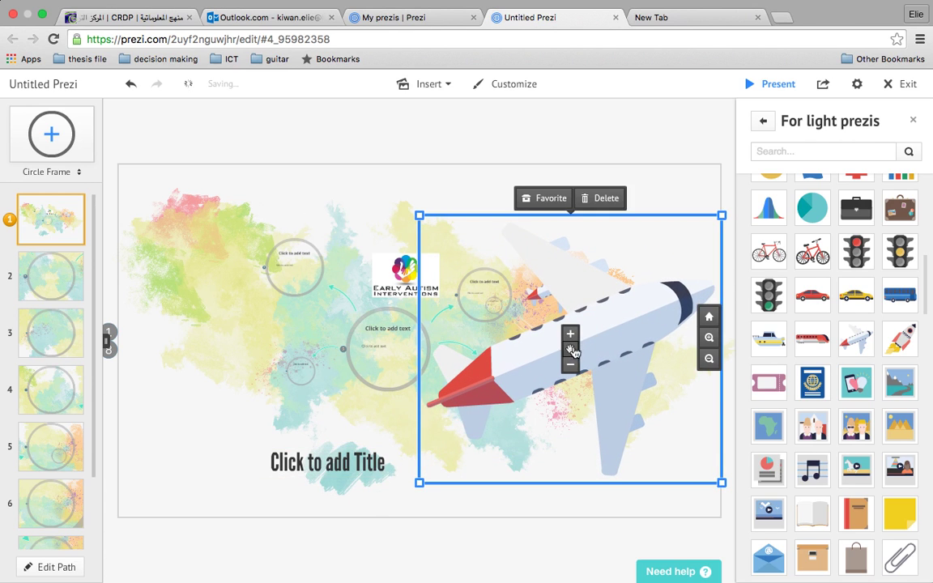
{"action": "left_click_drag", "start_coordinate": [563, 354], "coordinate": [358, 292]}
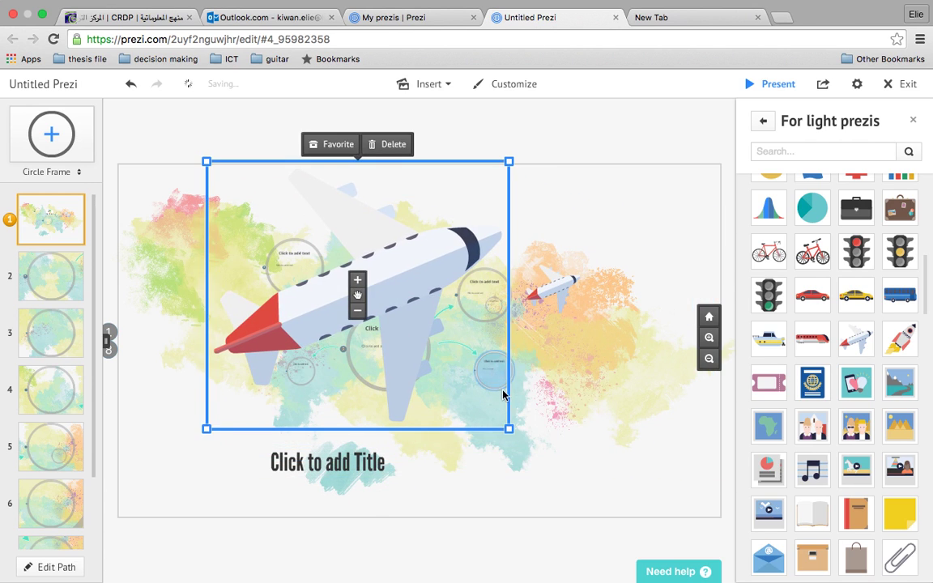
{"action": "left_click_drag", "start_coordinate": [509, 431], "coordinate": [558, 457]}
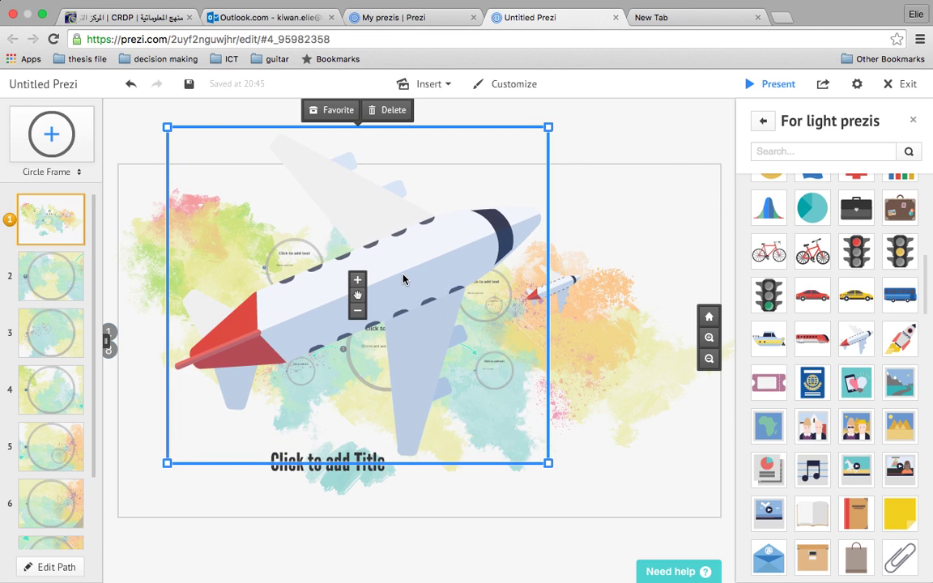
{"action": "left_click_drag", "start_coordinate": [403, 279], "coordinate": [425, 319]}
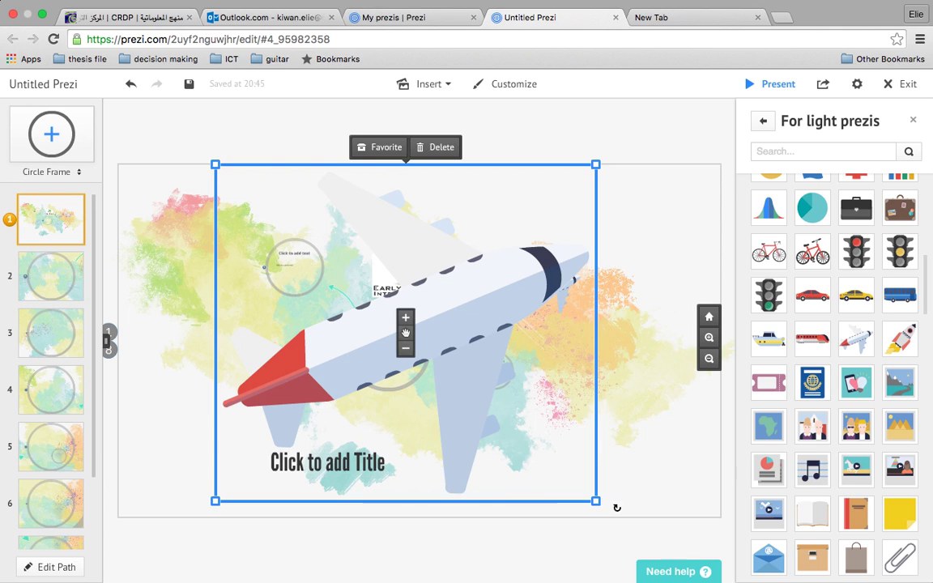
{"action": "left_click_drag", "start_coordinate": [595, 500], "coordinate": [478, 394]}
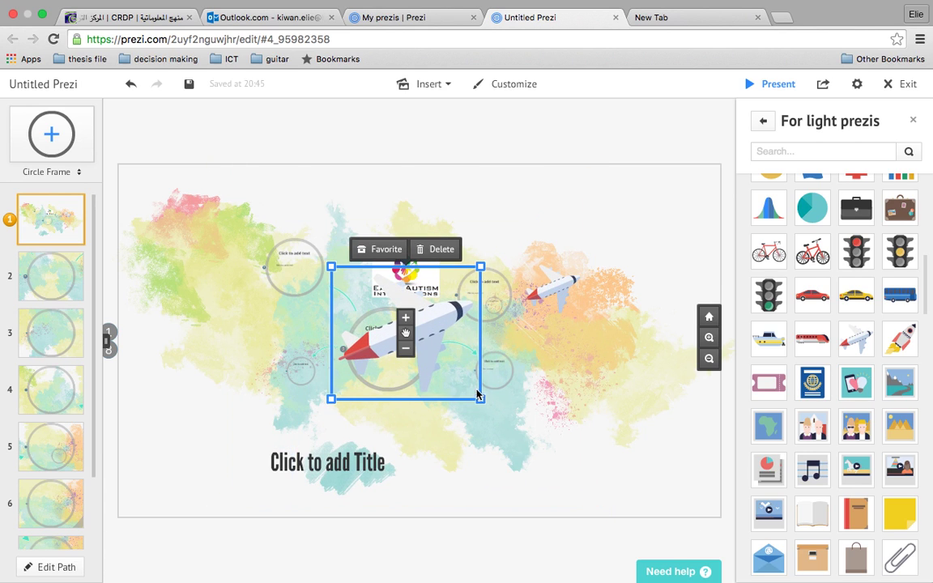
{"action": "left_click_drag", "start_coordinate": [406, 341], "coordinate": [208, 254]}
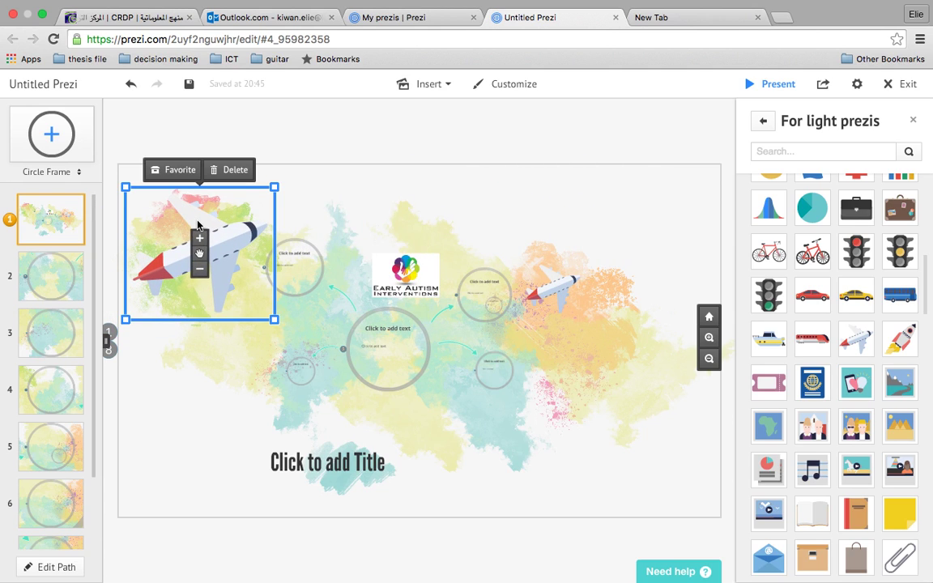